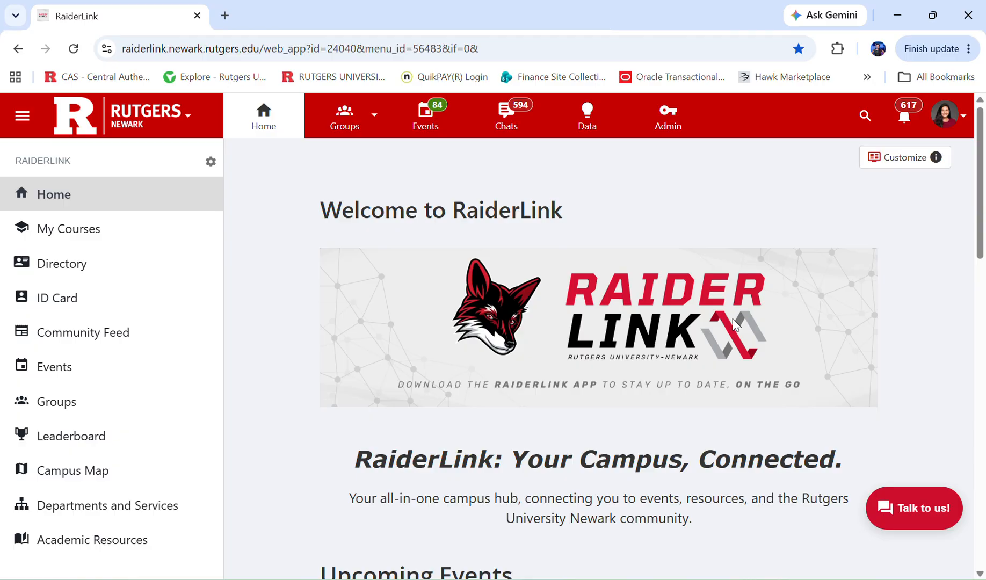
# Open the Rutgers Newark Student Governing Association group's Money page and its Accounting Book.
pyautogui.click(323, 114)
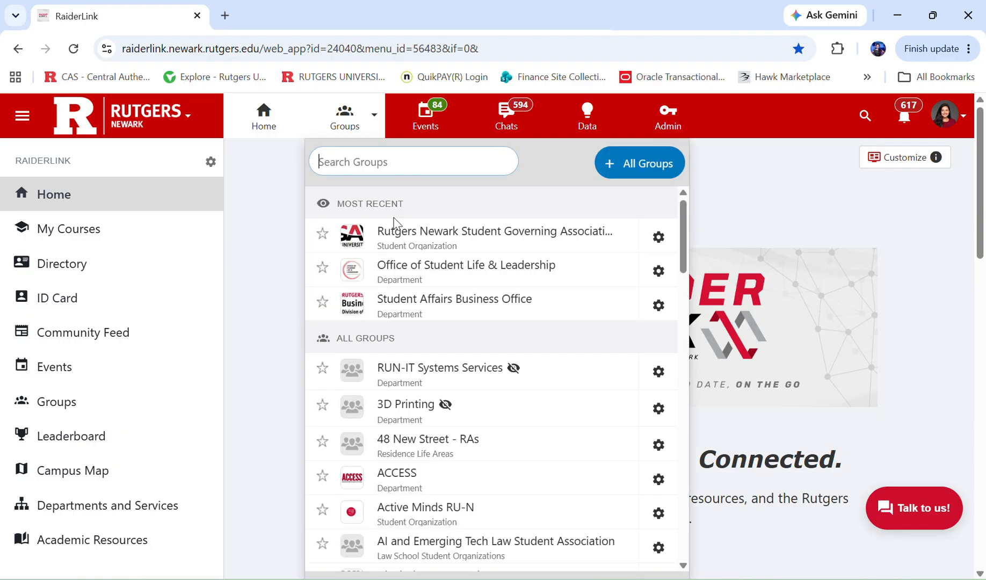
pyautogui.click(408, 247)
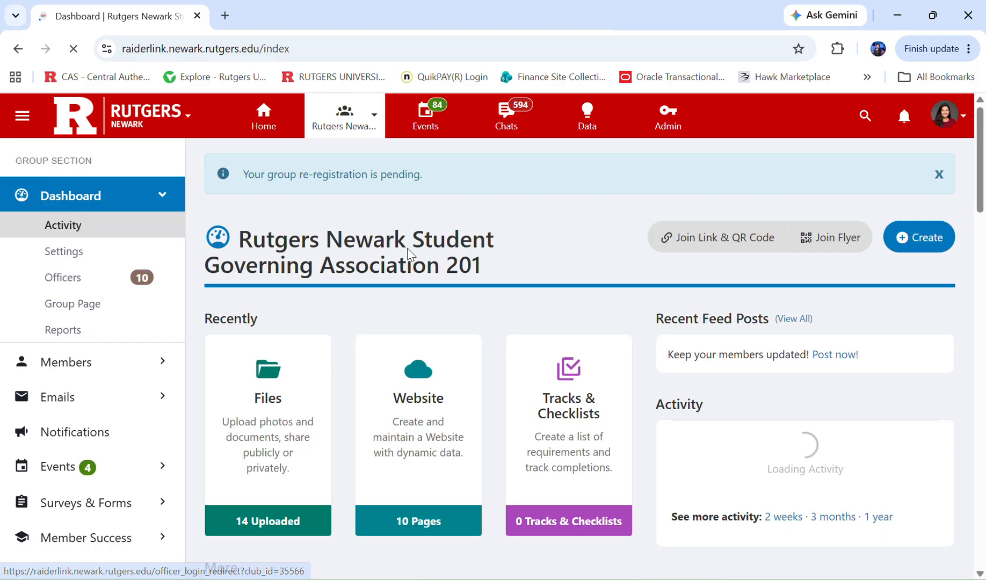
pyautogui.scroll(-2, 85, 455)
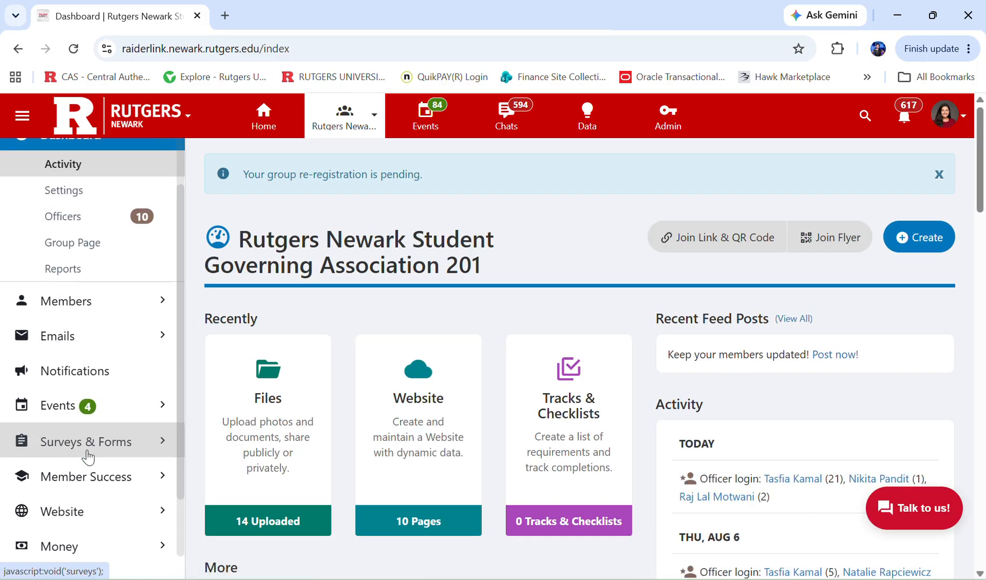
pyautogui.scroll(-1, 86, 515)
pyautogui.click(84, 526)
# Scroll down the Accounting Book and start a new Payment/Budget Request.
pyautogui.scroll(-1, 84, 532)
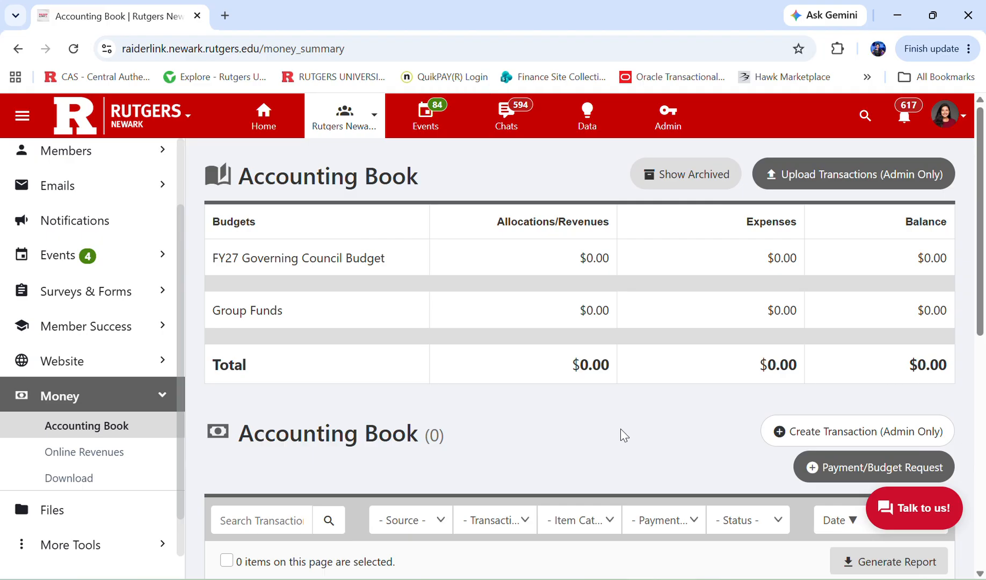
pyautogui.scroll(-1, 487, 333)
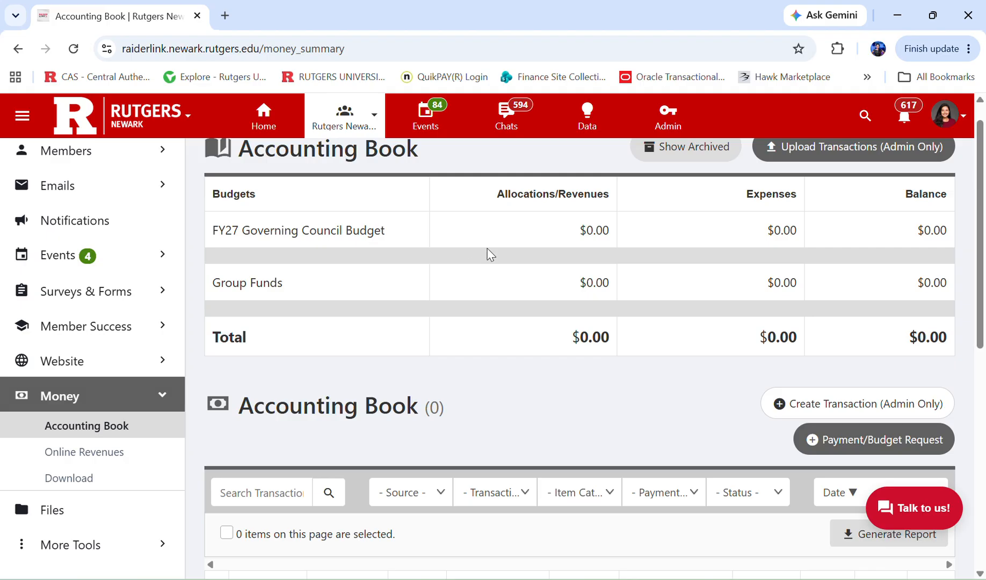
pyautogui.scroll(-3, 566, 360)
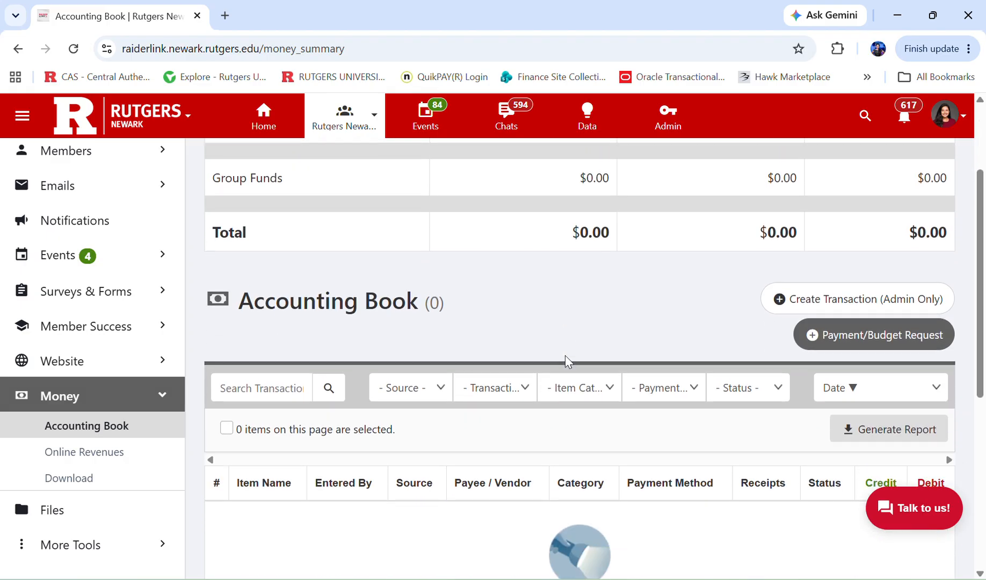
pyautogui.scroll(-3, 564, 355)
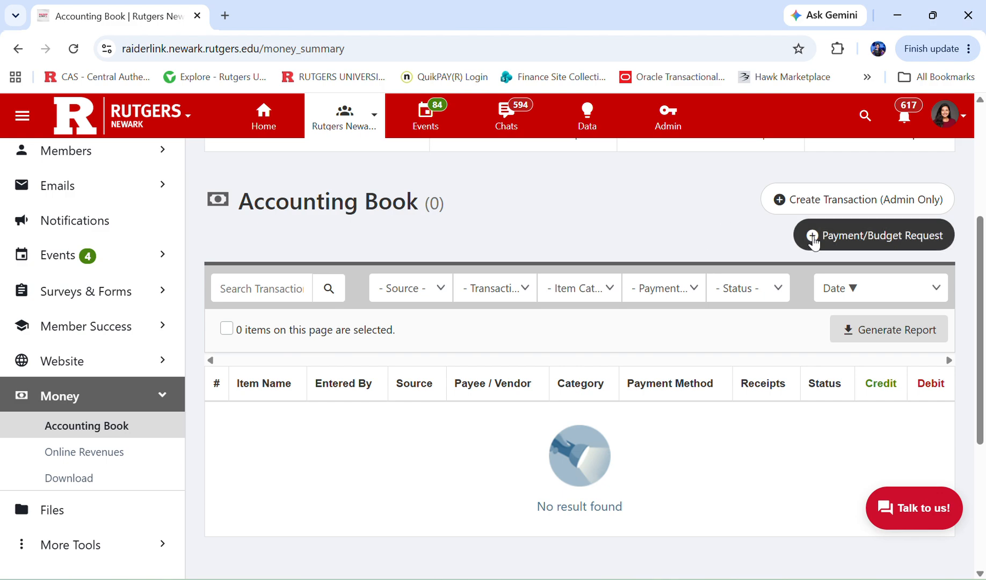
pyautogui.click(845, 237)
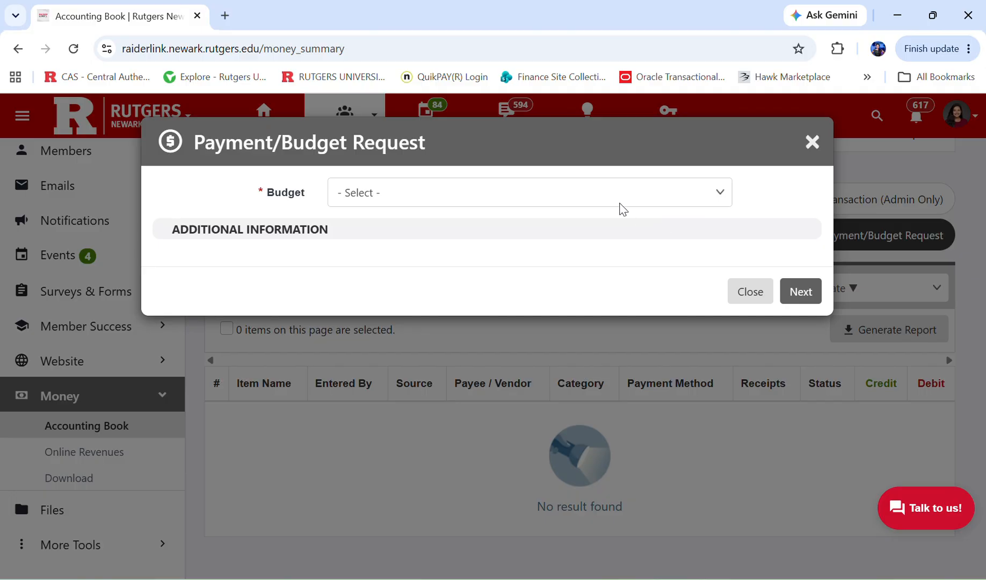
# Choose the FY27 Governing Council Budget and Purchasing/Spending type, with the saved TEST description.
pyautogui.click(581, 192)
pyautogui.click(549, 237)
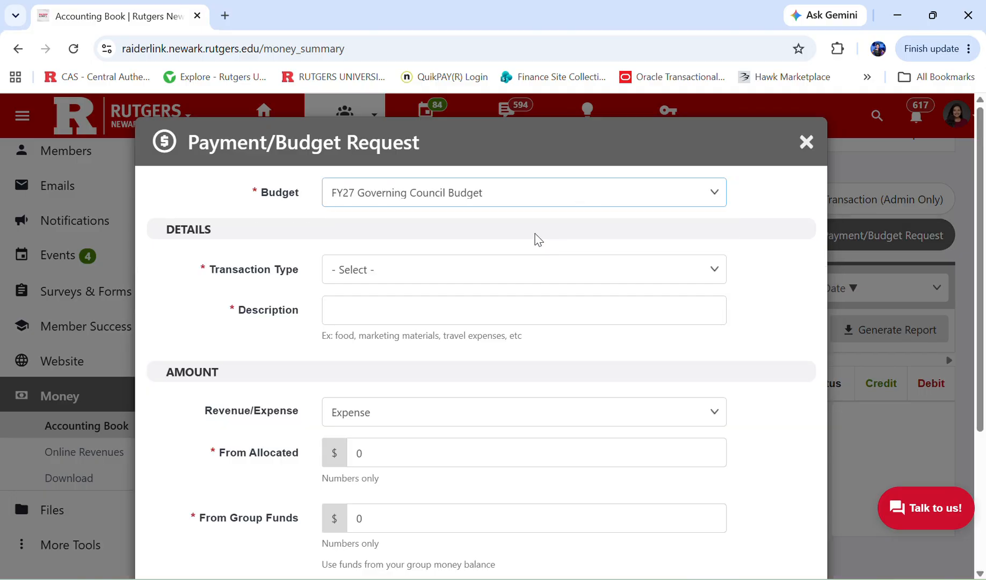
pyautogui.scroll(-1, 525, 236)
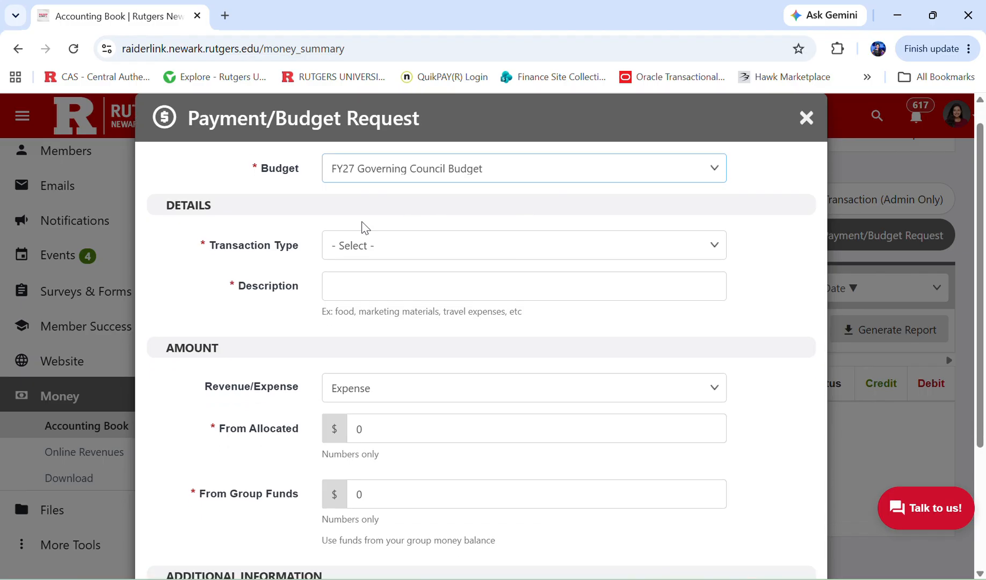
pyautogui.click(359, 246)
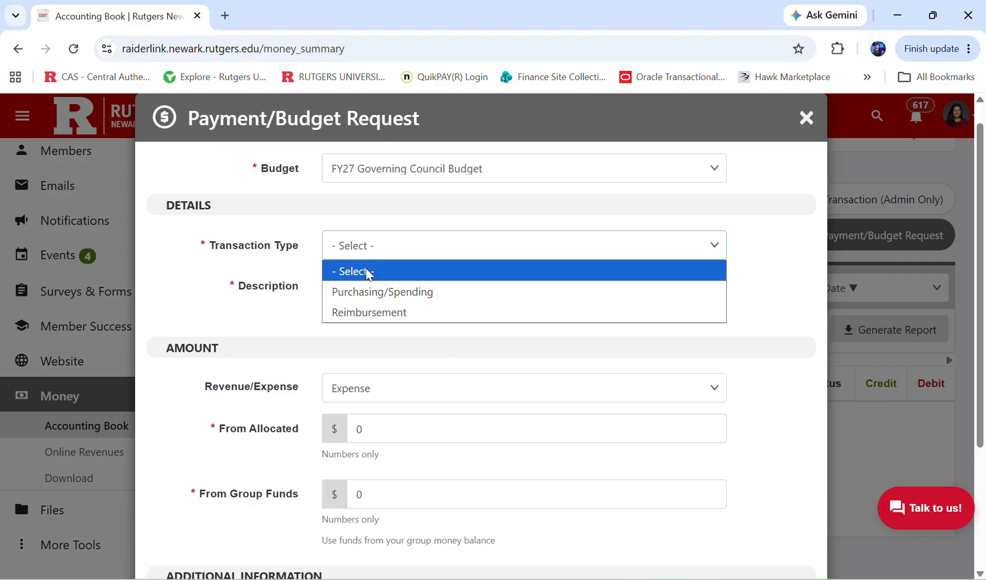
pyautogui.click(350, 290)
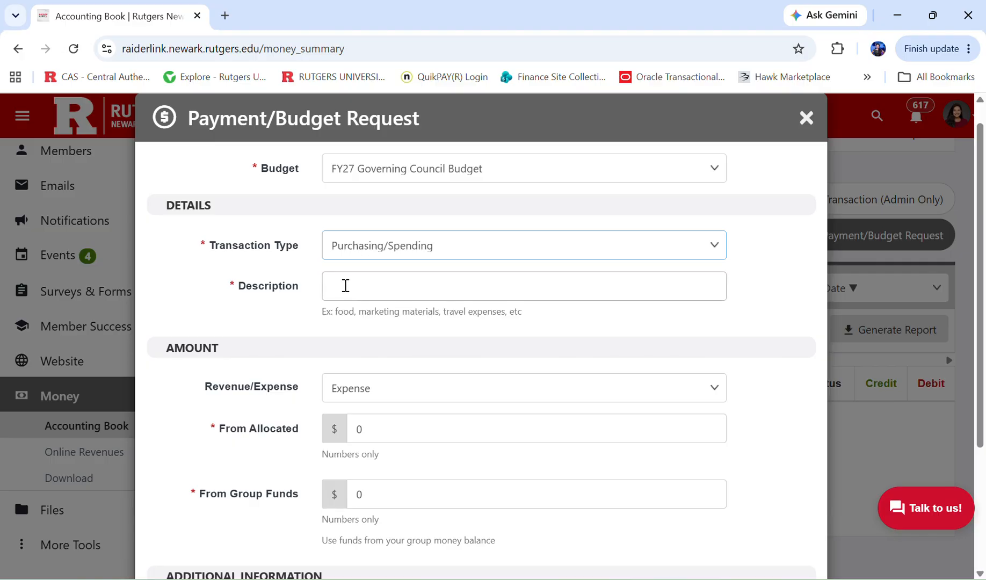
pyautogui.click(345, 286)
pyautogui.click(417, 321)
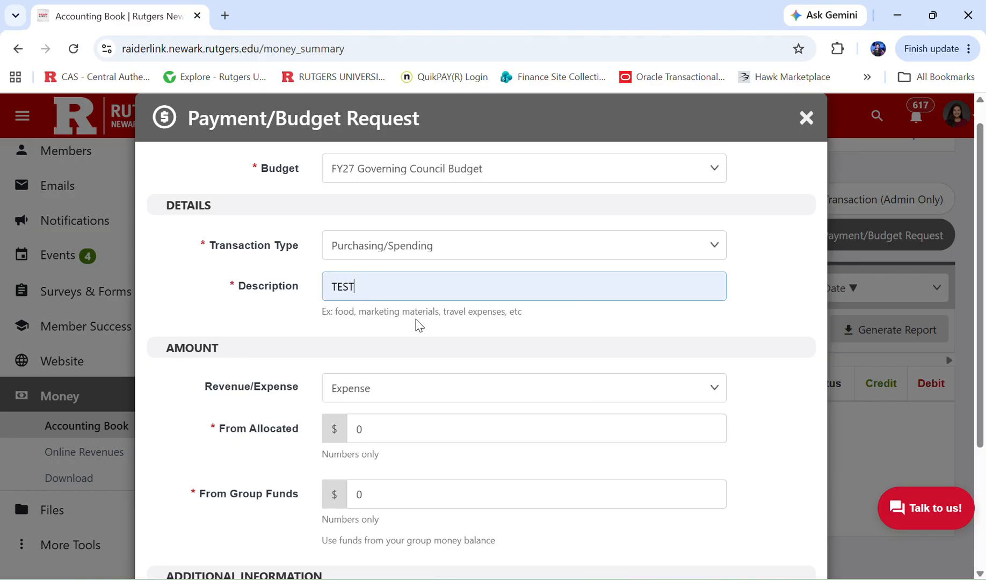
pyautogui.scroll(-3, 409, 396)
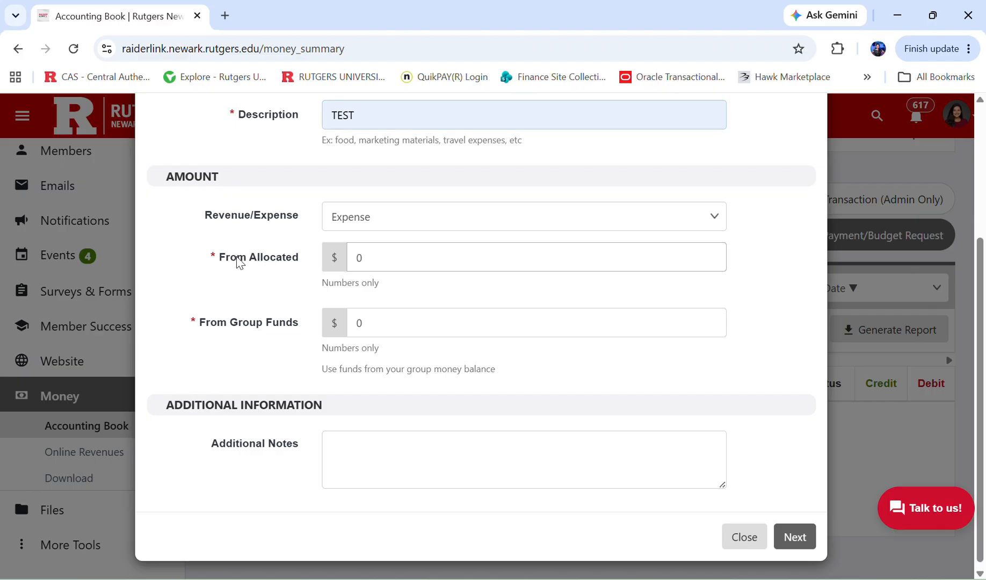
# Enter 100 in From Allocated and continue to the Purchase Request Student Orgs FY27 form.
pyautogui.moveTo(238, 260); pyautogui.dragTo(304, 268)
pyautogui.click(302, 292)
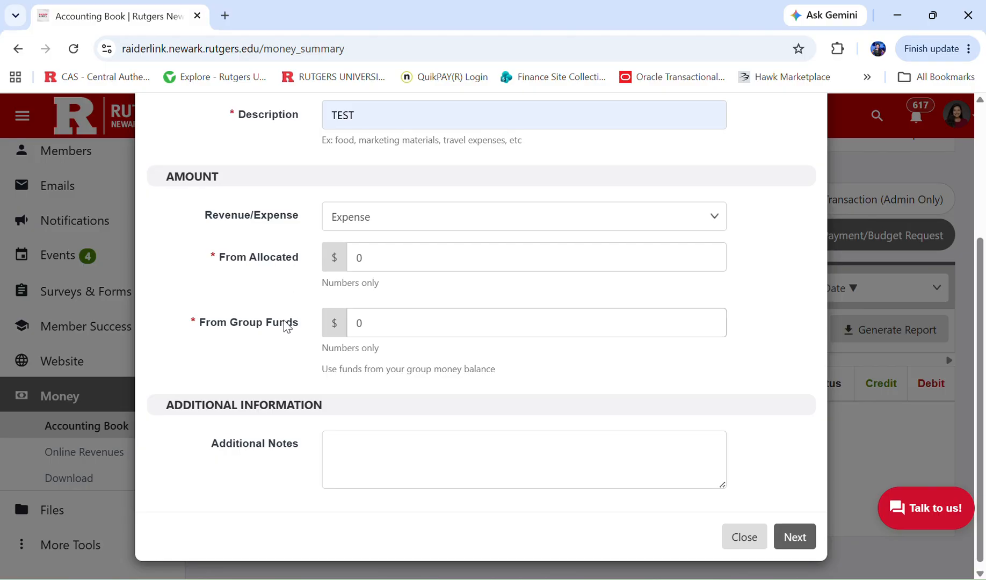
pyautogui.moveTo(228, 329); pyautogui.dragTo(290, 336)
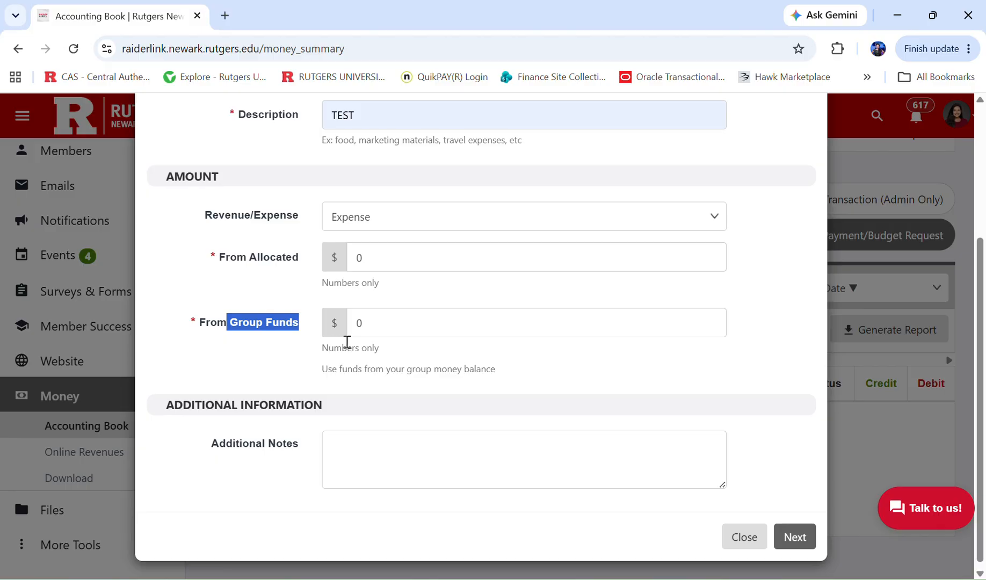
pyautogui.click(353, 258)
pyautogui.write('100')
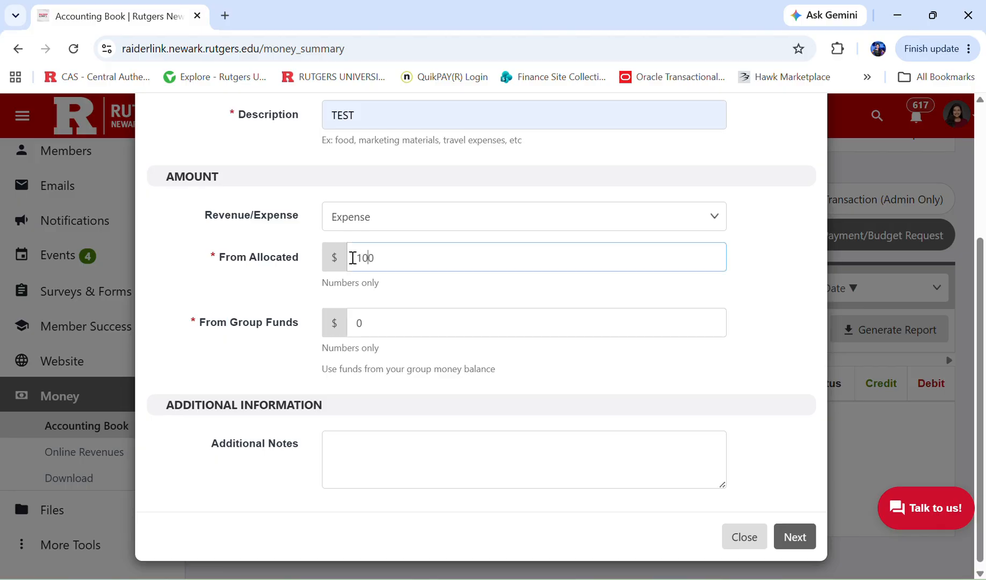
pyautogui.click(789, 535)
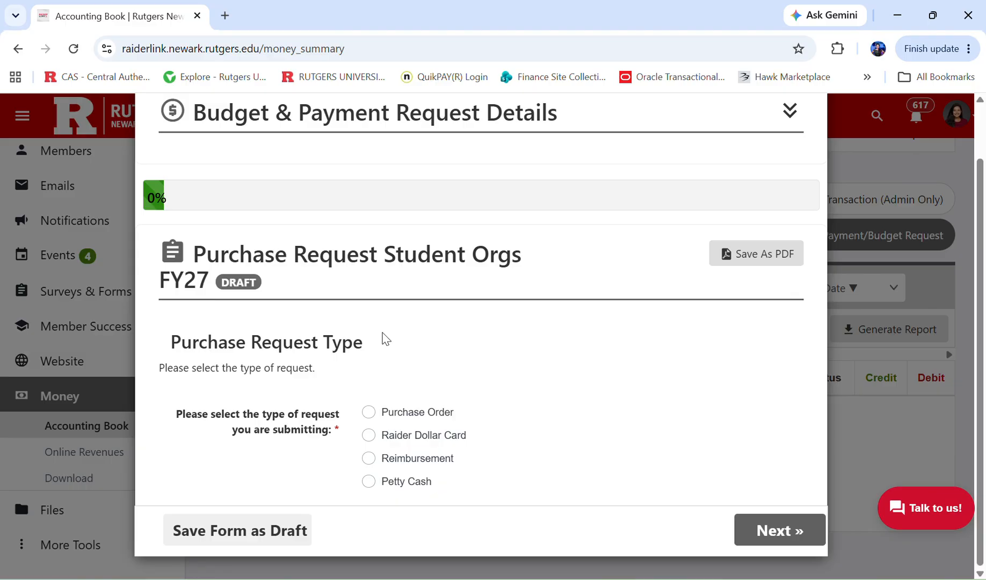
# Choose Purchase Order as the request type and continue to its page.
pyautogui.click(372, 413)
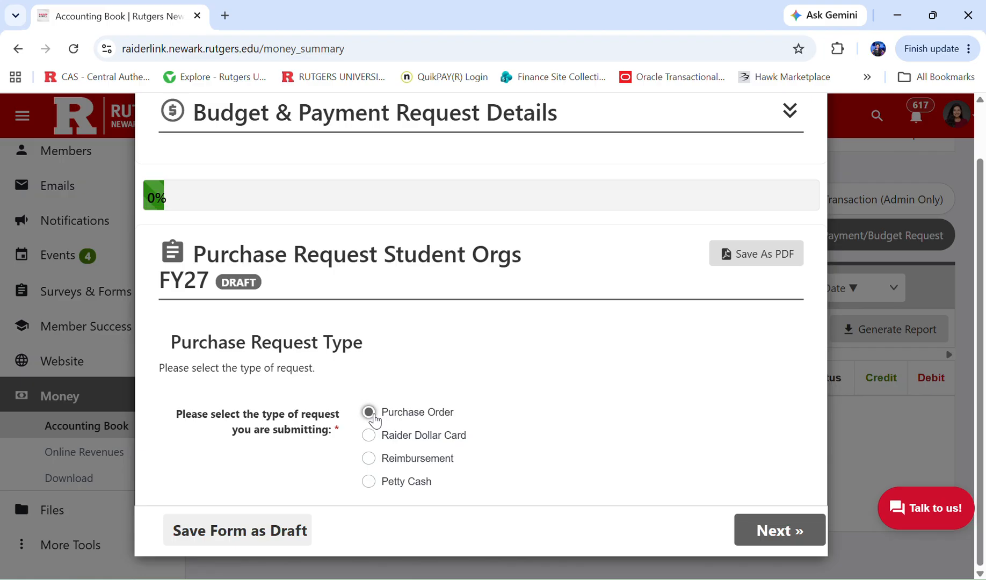
pyautogui.click(783, 531)
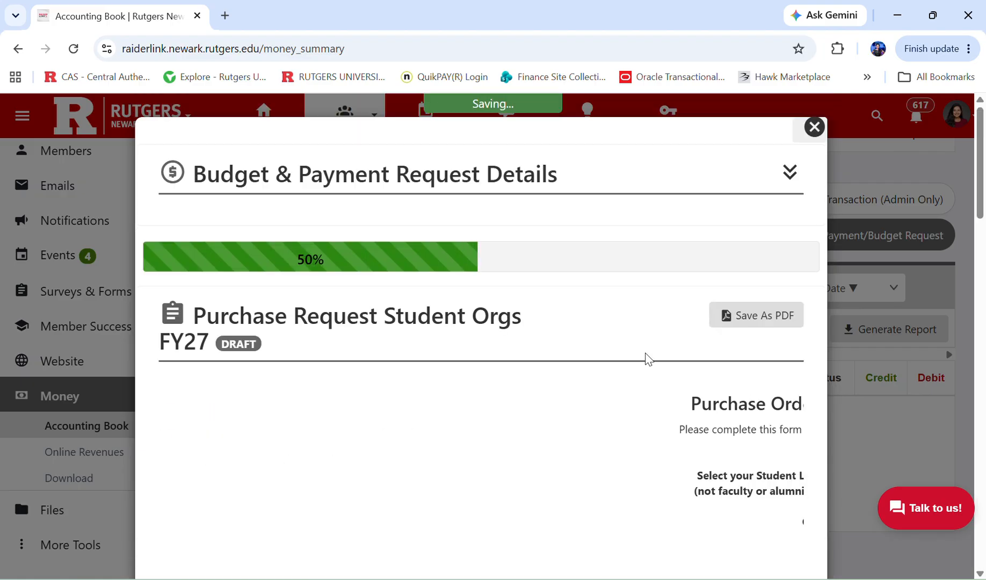
pyautogui.scroll(-2, 647, 359)
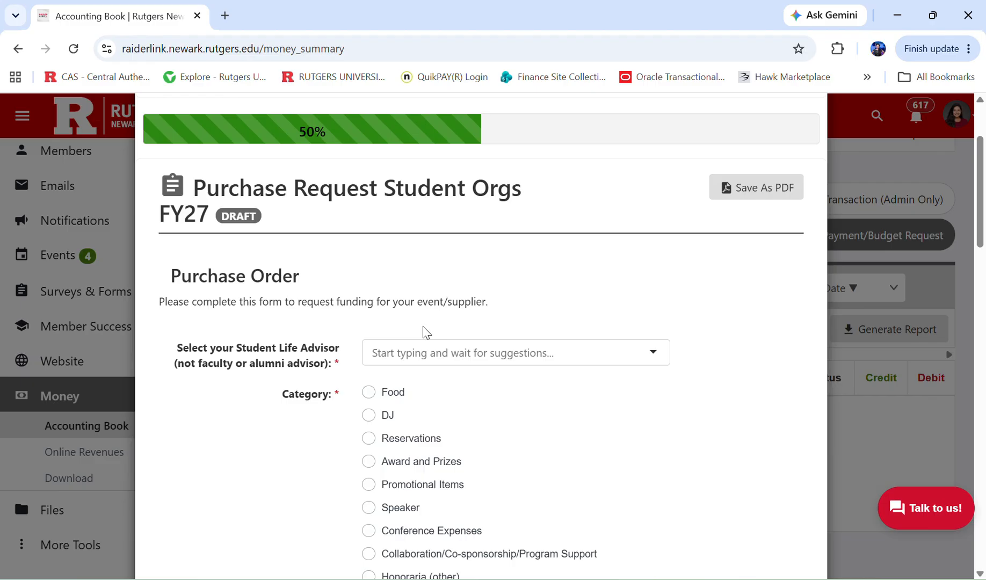
# Set the Student Life Advisor to the suggested staff member, then return to the request-type page.
pyautogui.click(420, 357)
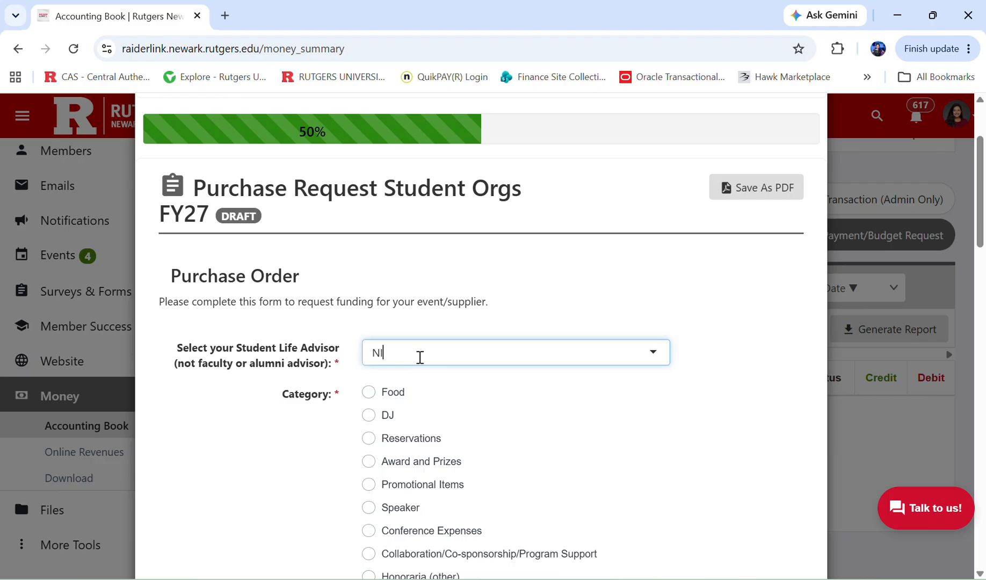
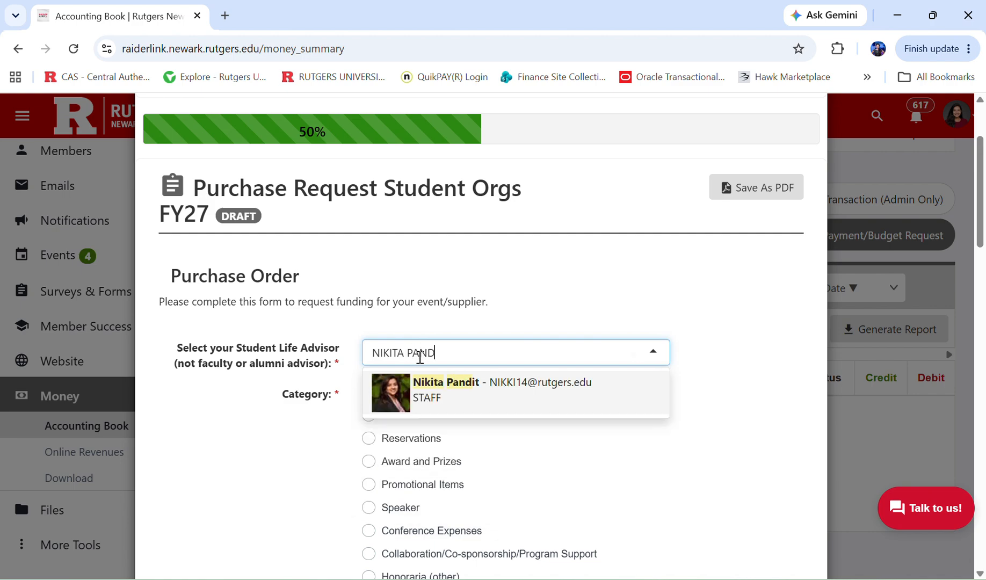
pyautogui.click(436, 380)
pyautogui.scroll(-6, 619, 367)
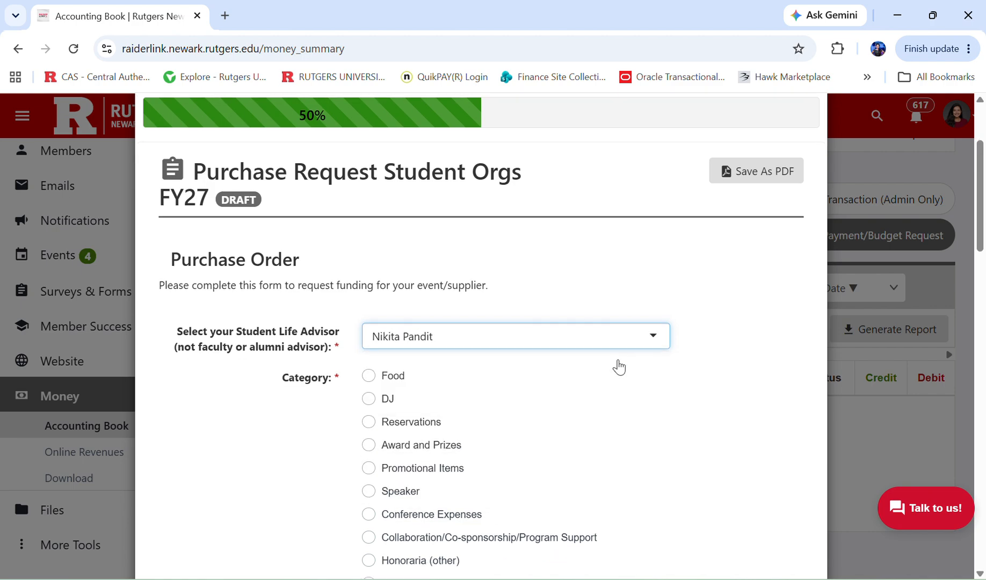
pyautogui.scroll(-17, 618, 367)
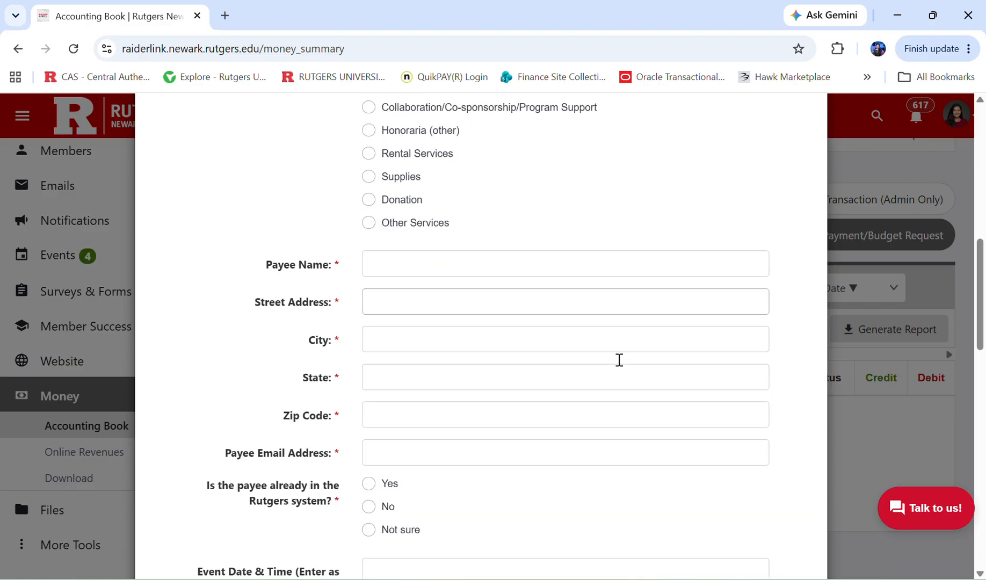
pyautogui.scroll(-1, 621, 366)
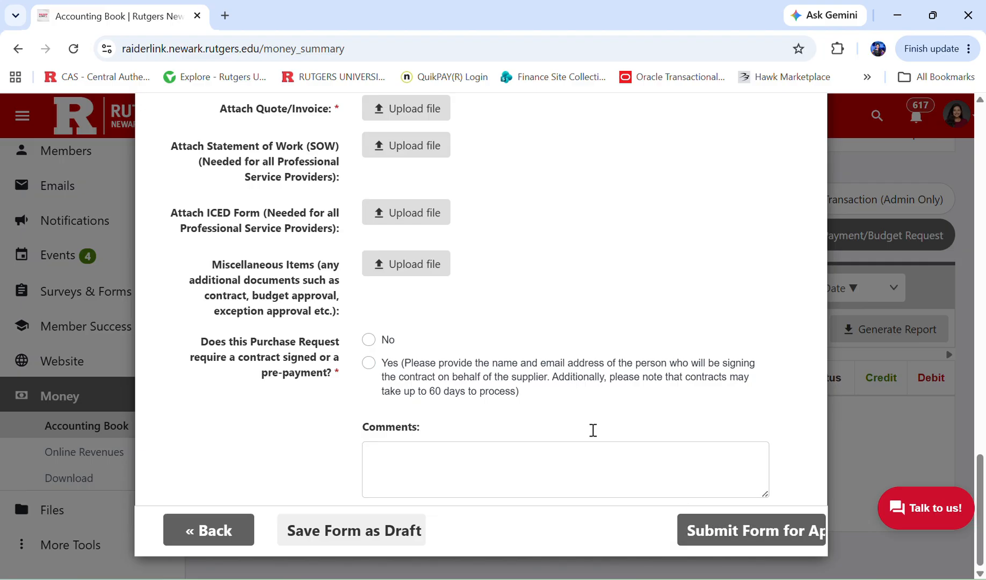
pyautogui.click(196, 533)
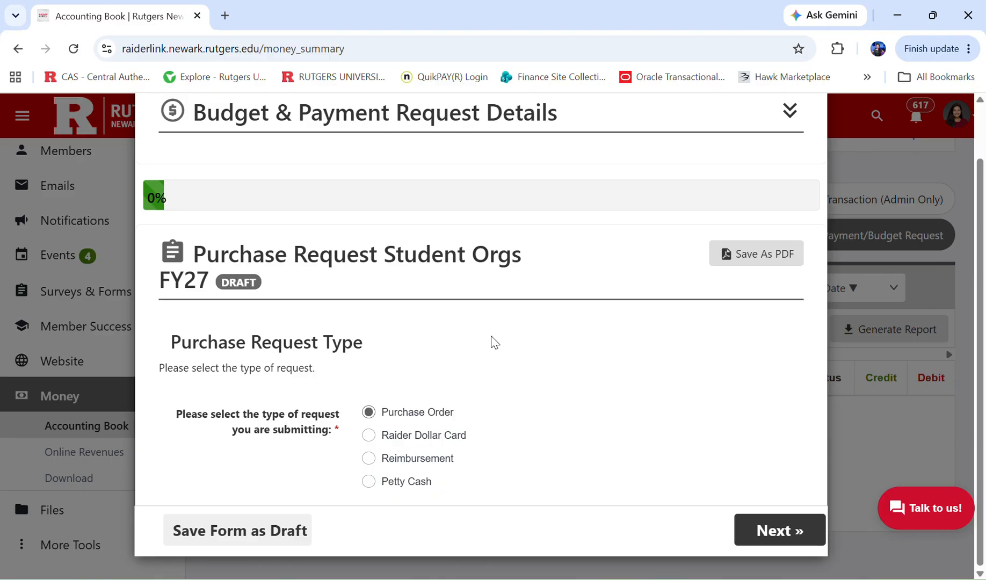
# Switch the request type from Purchase Order to Raider Dollar Card and advance the draft.
pyautogui.moveTo(456, 412); pyautogui.dragTo(383, 421)
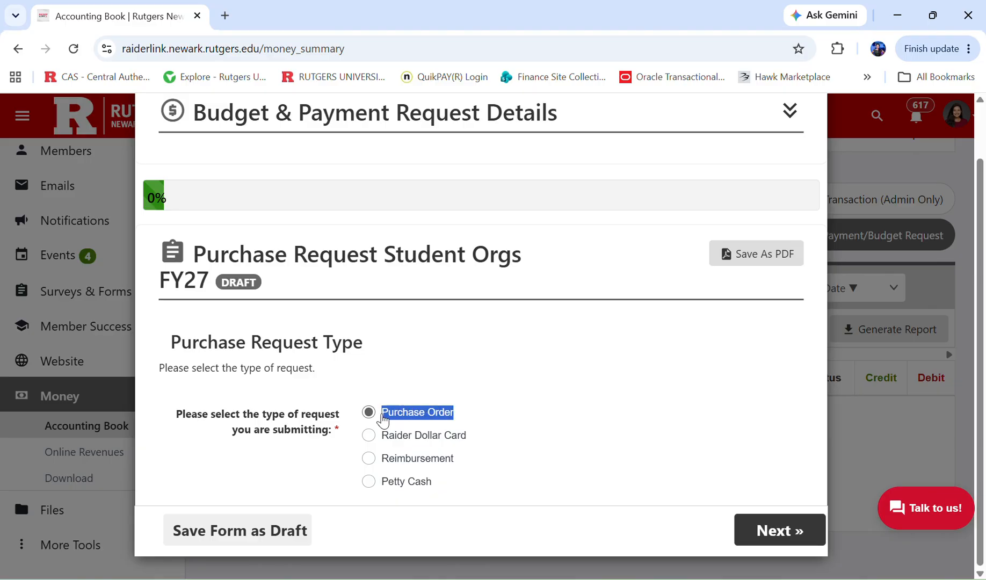
pyautogui.click(400, 349)
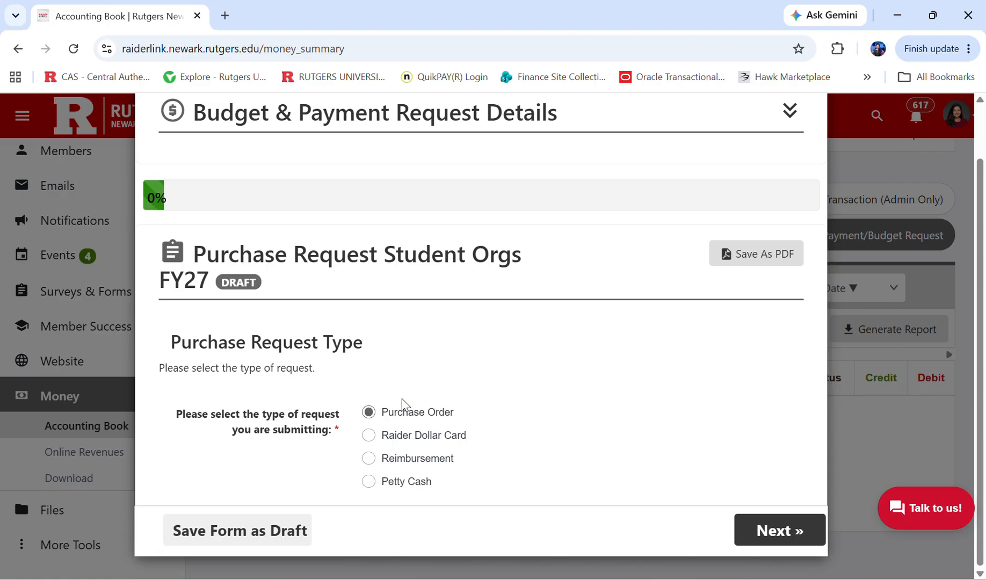
pyautogui.click(369, 436)
pyautogui.click(785, 533)
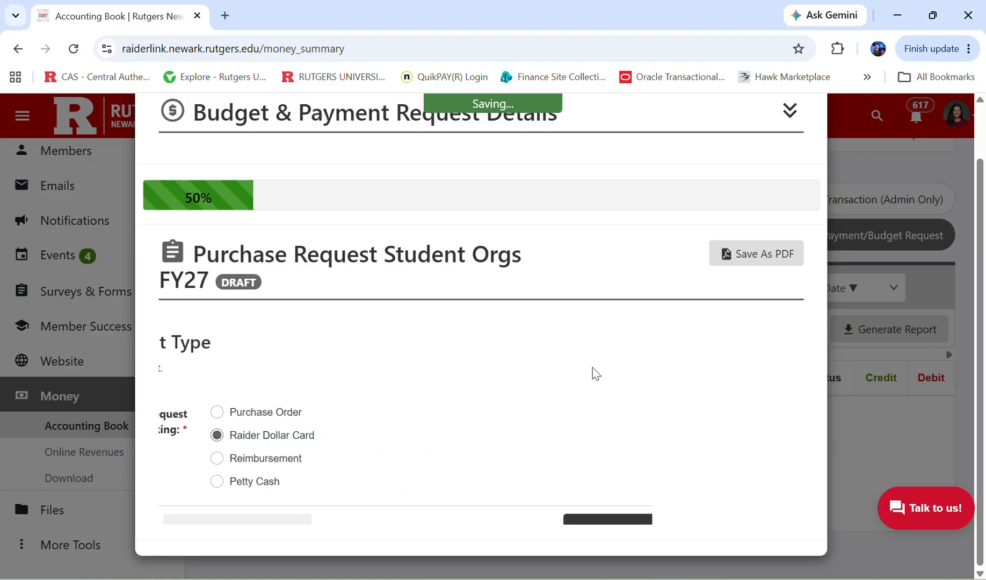
pyautogui.scroll(-2, 595, 375)
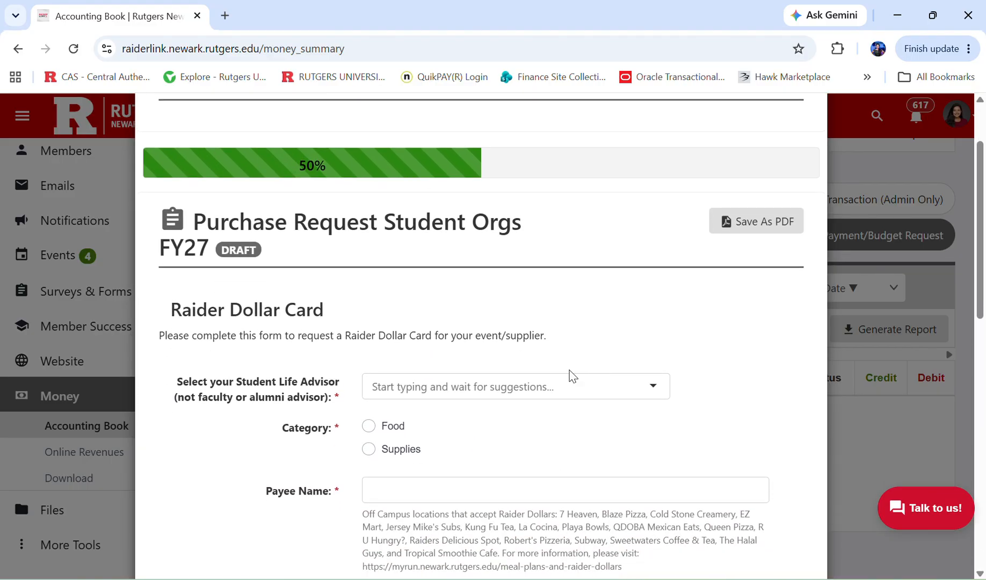
pyautogui.scroll(-7, 446, 409)
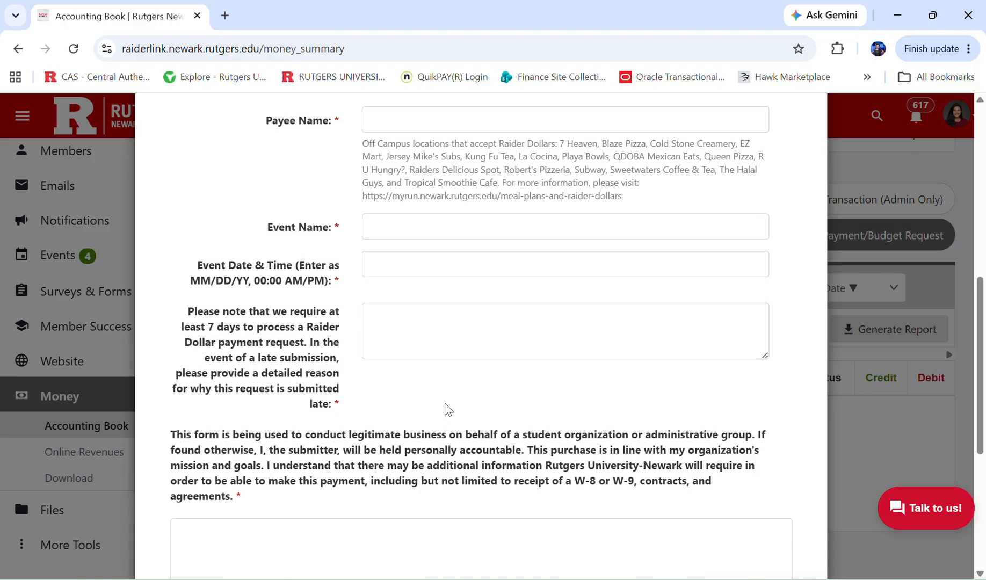
pyautogui.scroll(5, 446, 409)
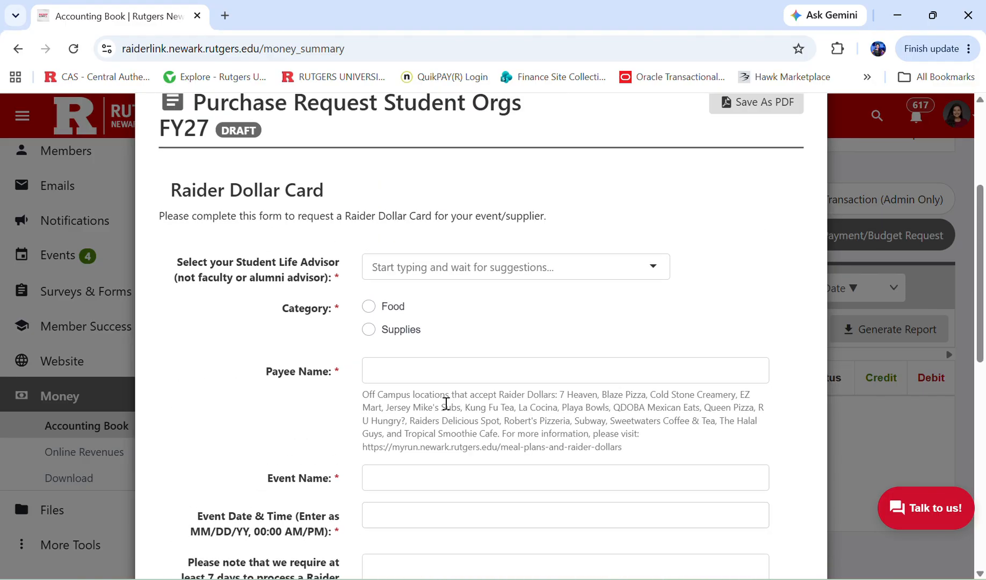
pyautogui.scroll(1, 446, 404)
pyautogui.scroll(1, 446, 404)
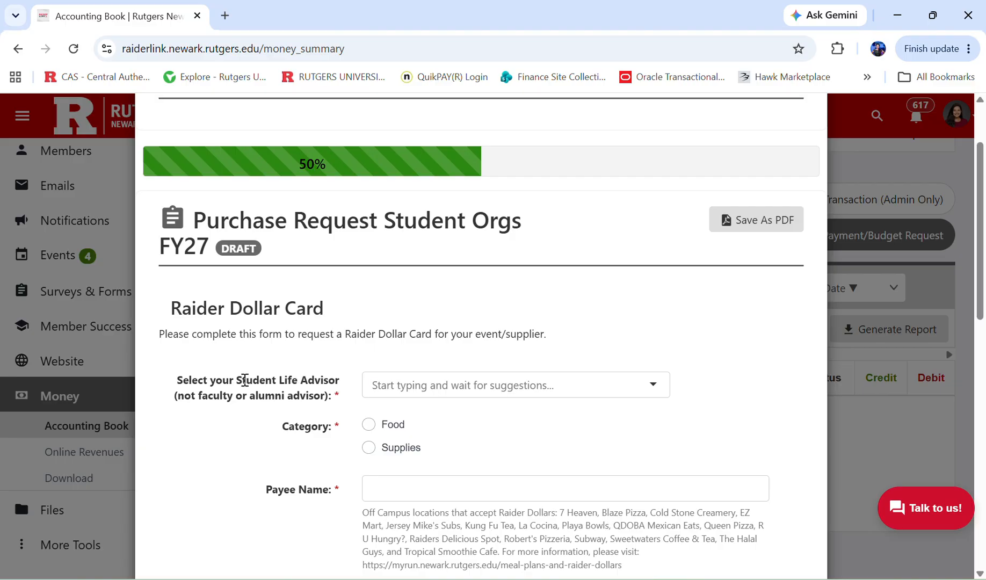
pyautogui.moveTo(230, 381); pyautogui.dragTo(336, 394)
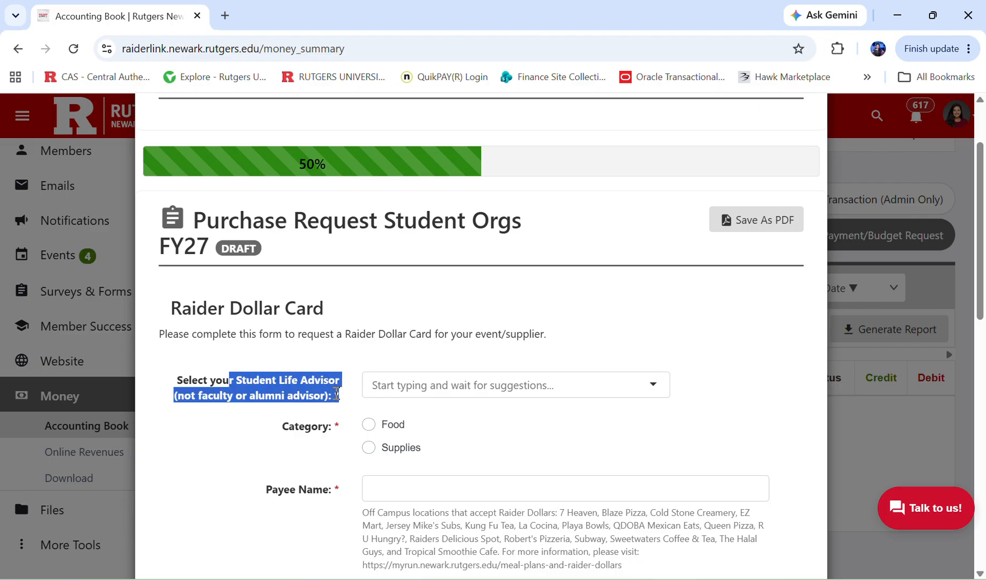
pyautogui.click(332, 396)
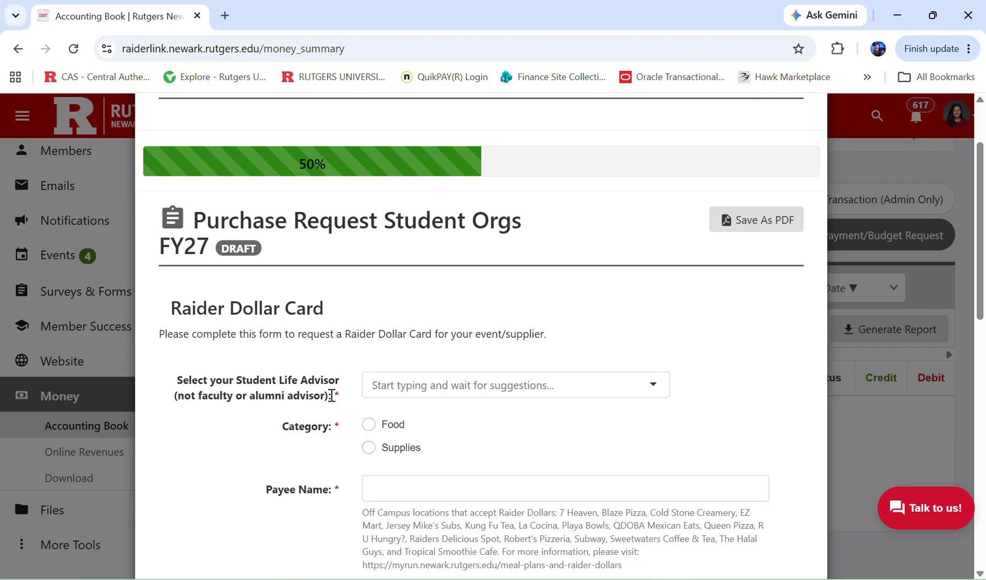
pyautogui.scroll(-1, 332, 396)
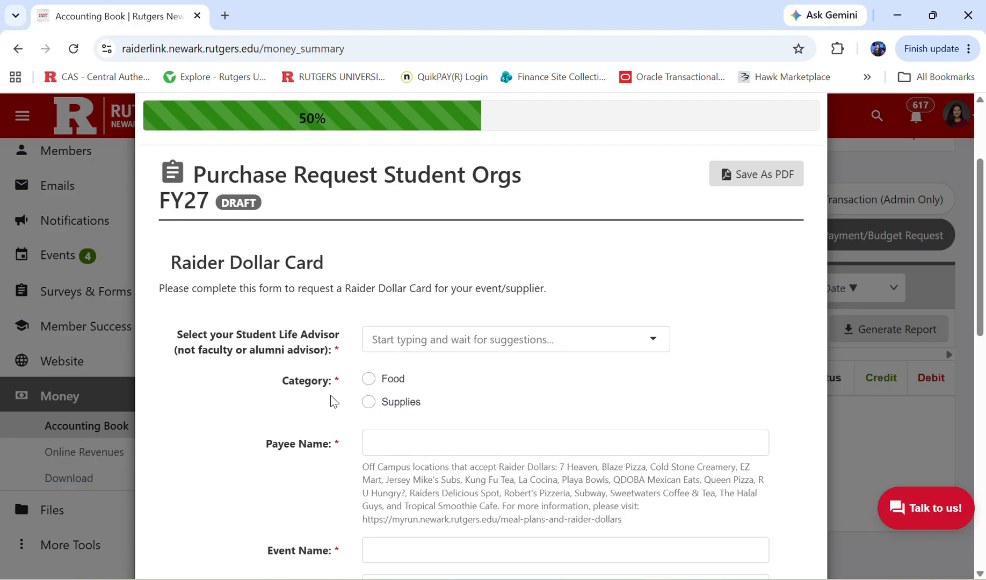
pyautogui.scroll(-10, 330, 395)
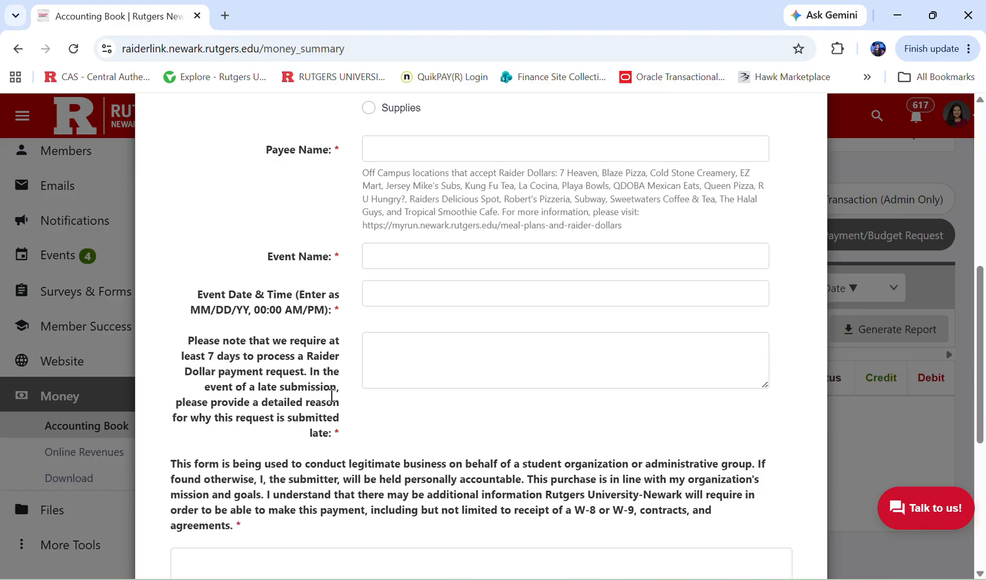
pyautogui.scroll(4, 448, 349)
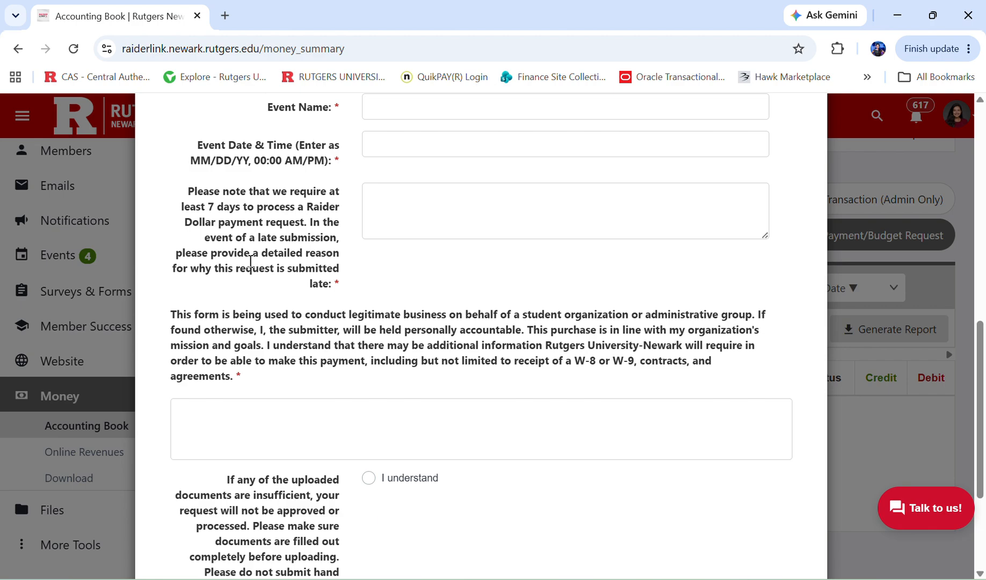
pyautogui.moveTo(333, 284); pyautogui.dragTo(243, 269)
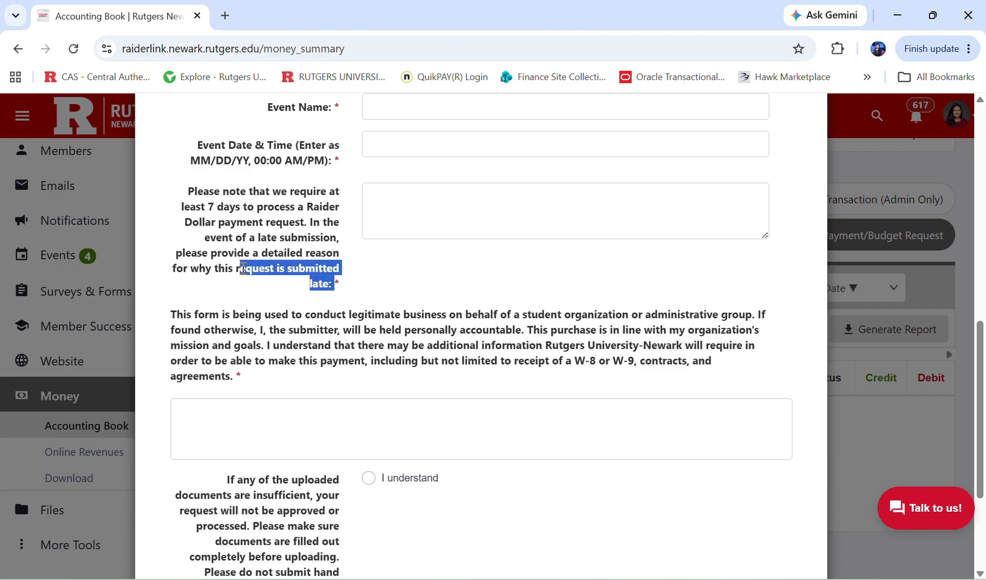
pyautogui.click(288, 312)
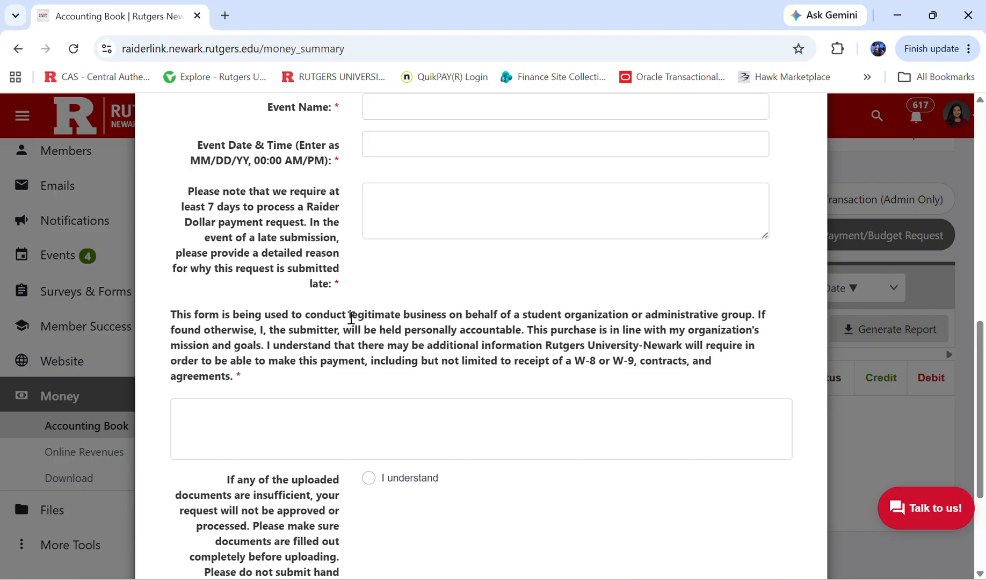
pyautogui.moveTo(349, 316); pyautogui.dragTo(363, 316)
pyautogui.moveTo(454, 327); pyautogui.dragTo(633, 316)
pyautogui.scroll(-1, 632, 315)
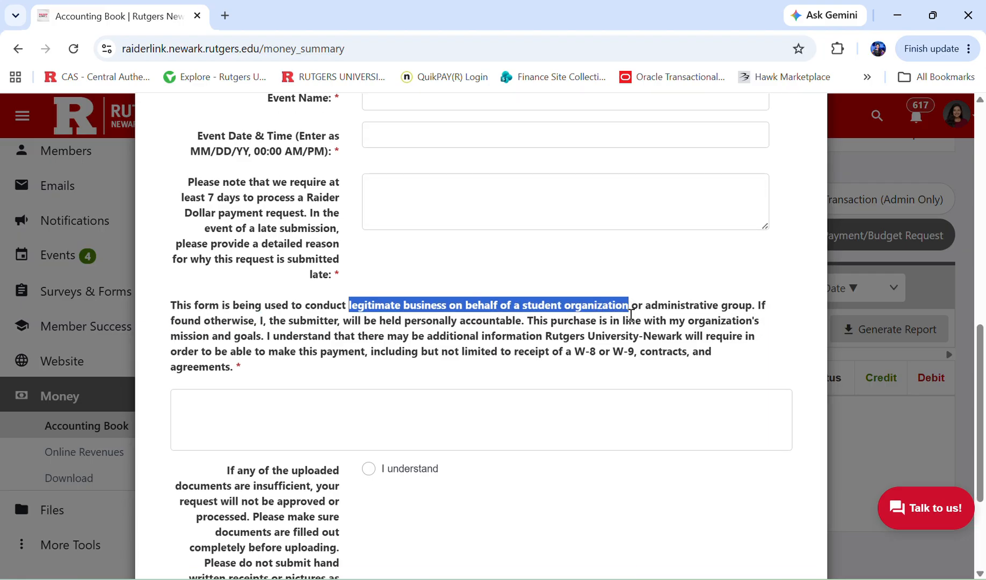
pyautogui.scroll(-2, 631, 316)
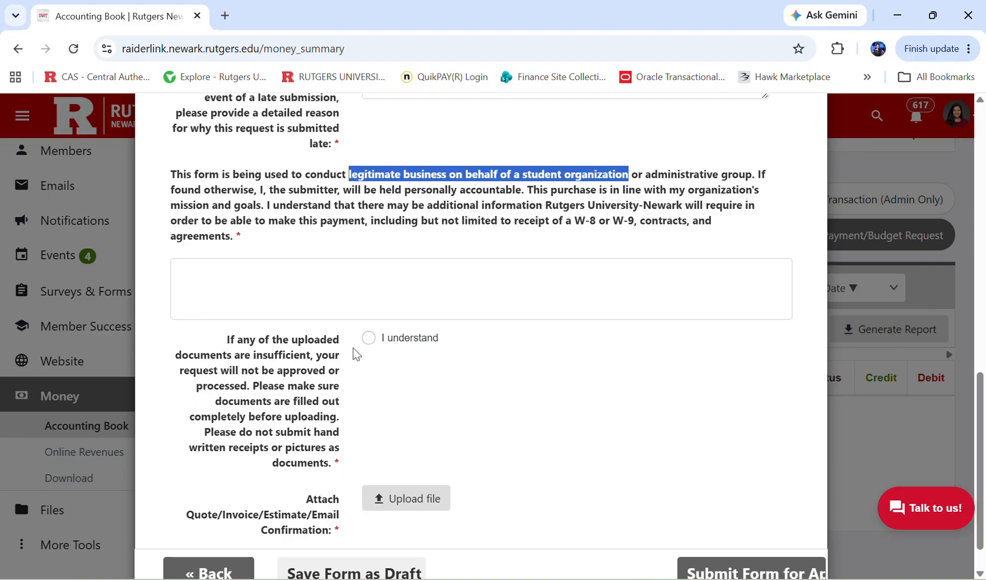
pyautogui.scroll(-1, 357, 344)
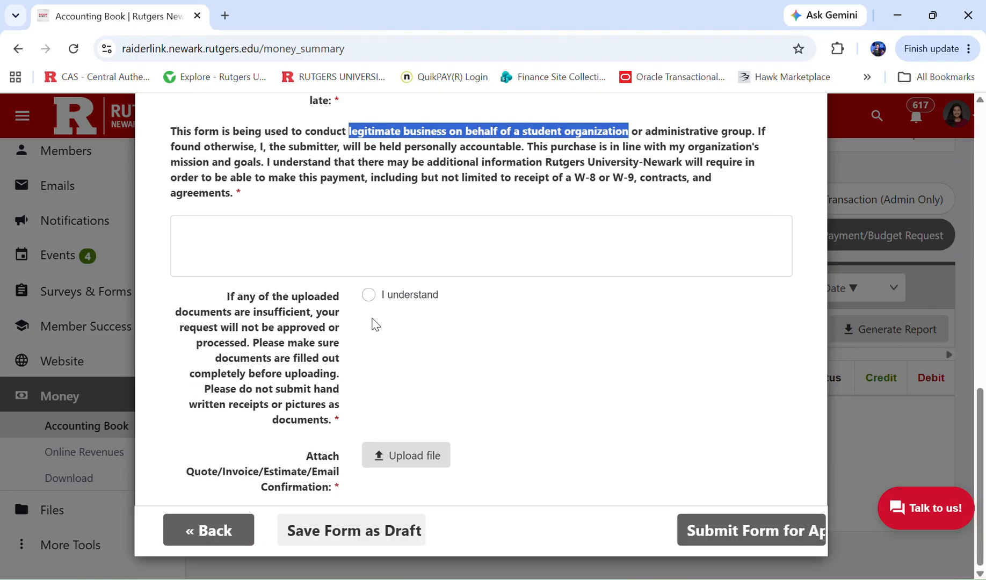